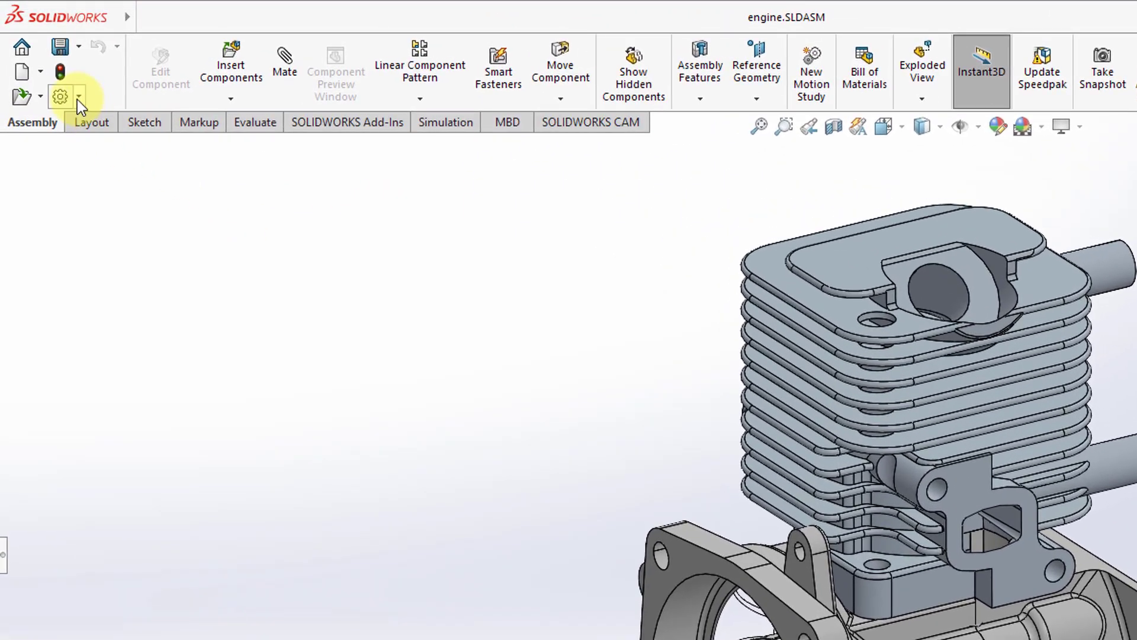
# Open SOLIDWORKS System Options at the External References page.
pyautogui.click(78, 99)
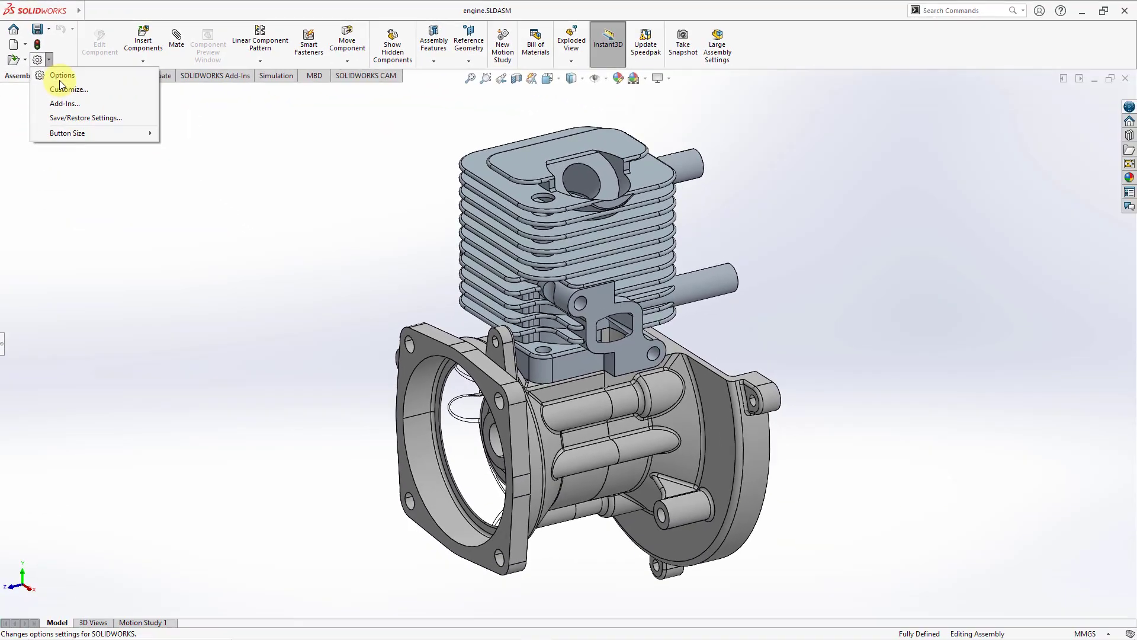
pyautogui.click(61, 76)
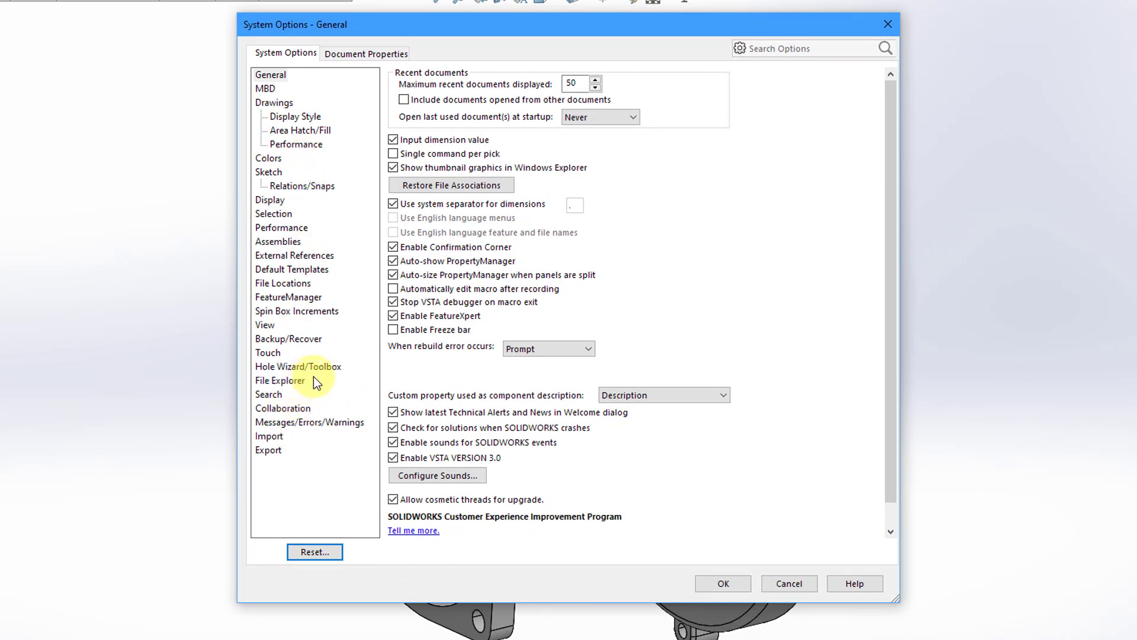
pyautogui.click(309, 256)
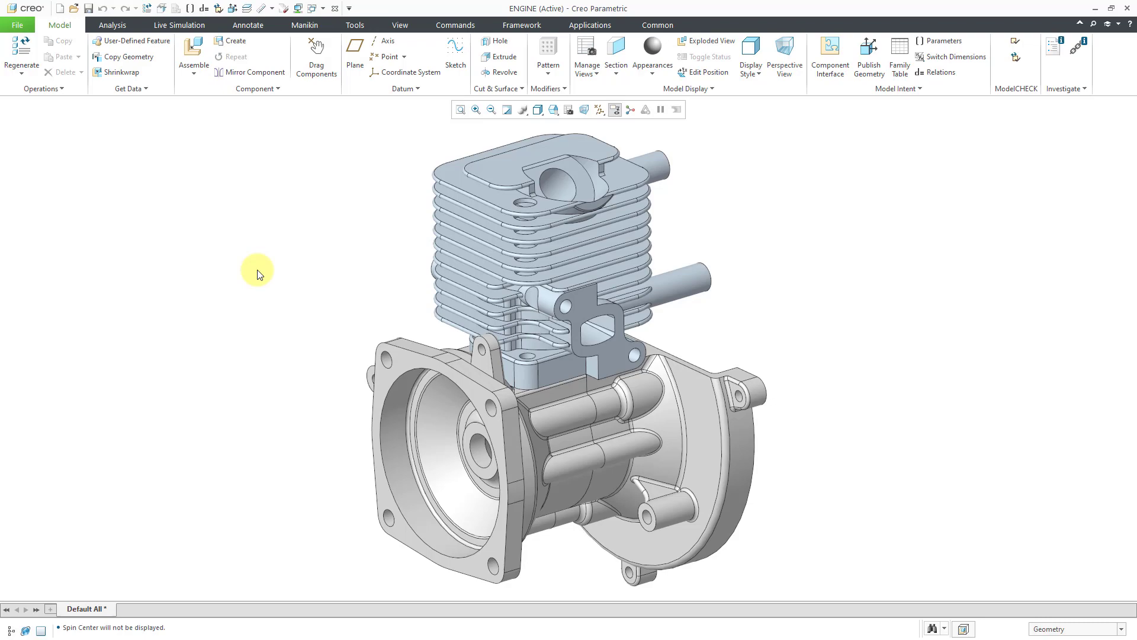
# Show the Configuration Editor sorted by category, with Additive Manufacturing collapsed.
pyautogui.click(20, 28)
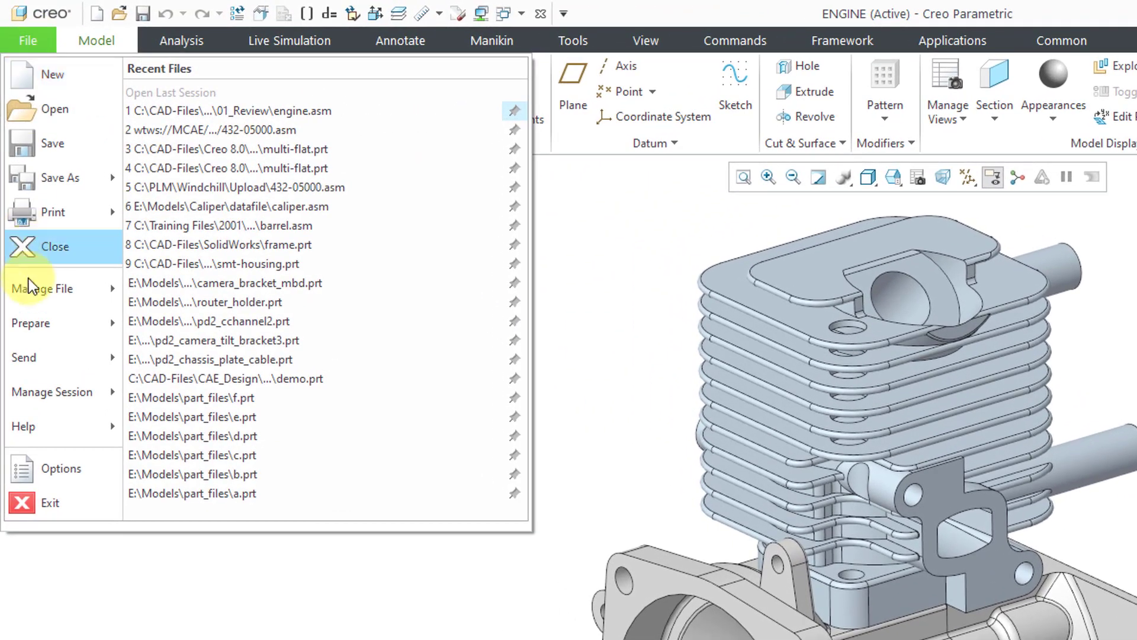
pyautogui.click(42, 468)
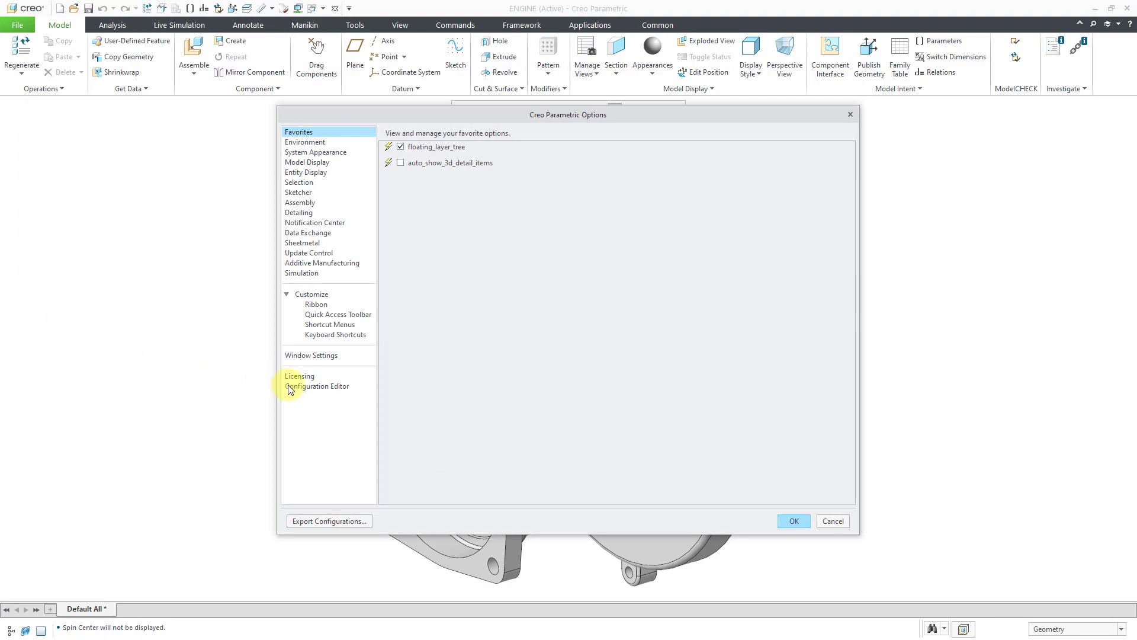
pyautogui.click(308, 388)
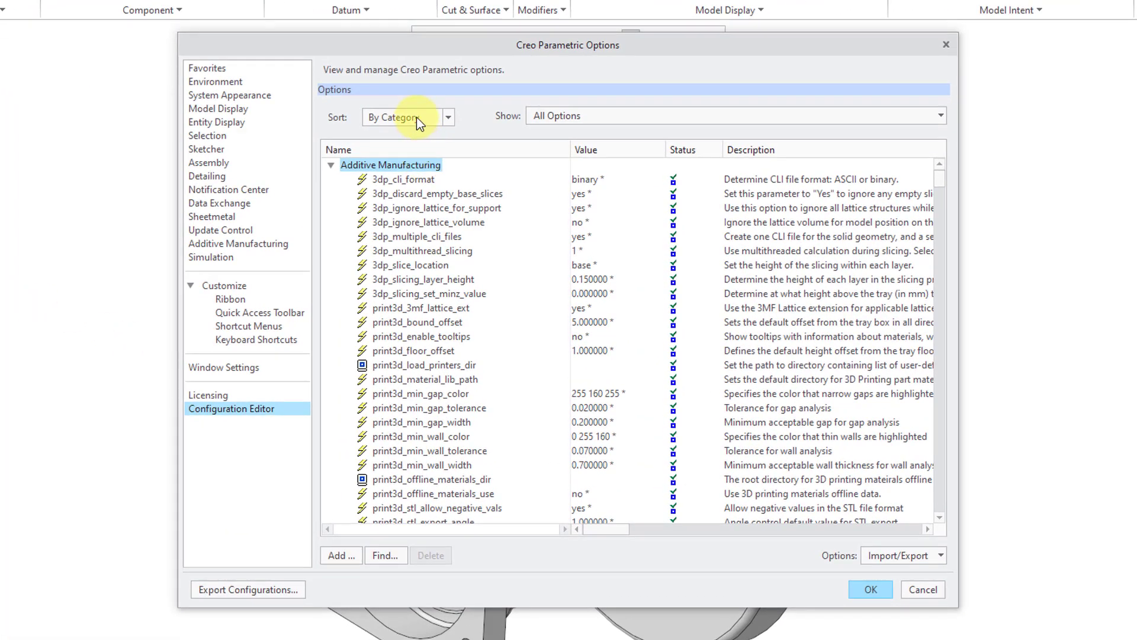
pyautogui.click(417, 116)
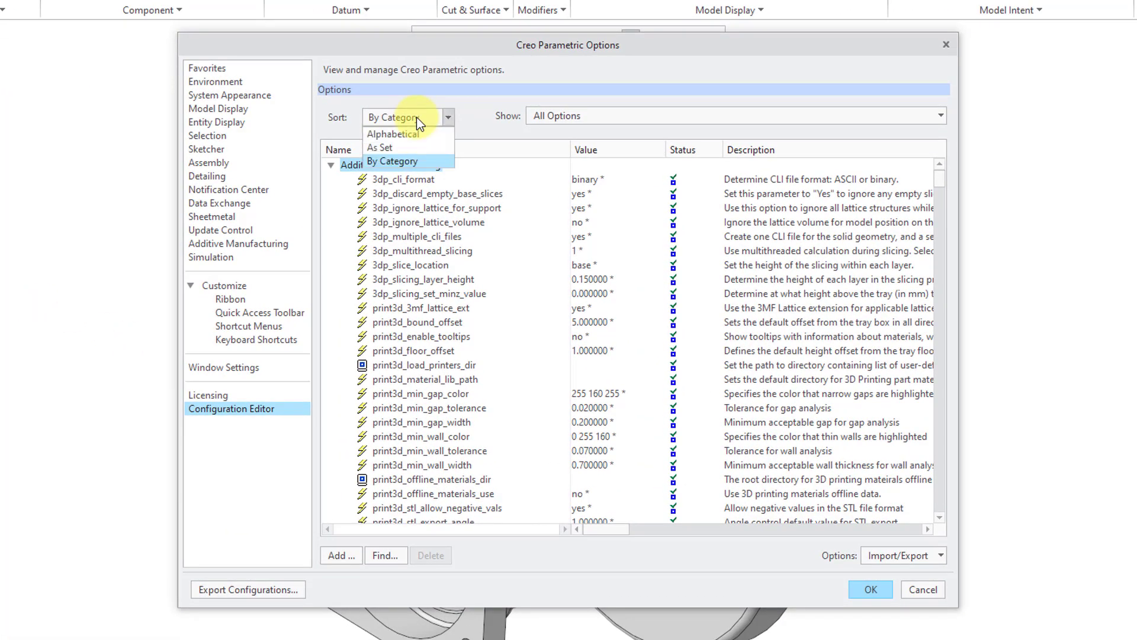
pyautogui.click(417, 116)
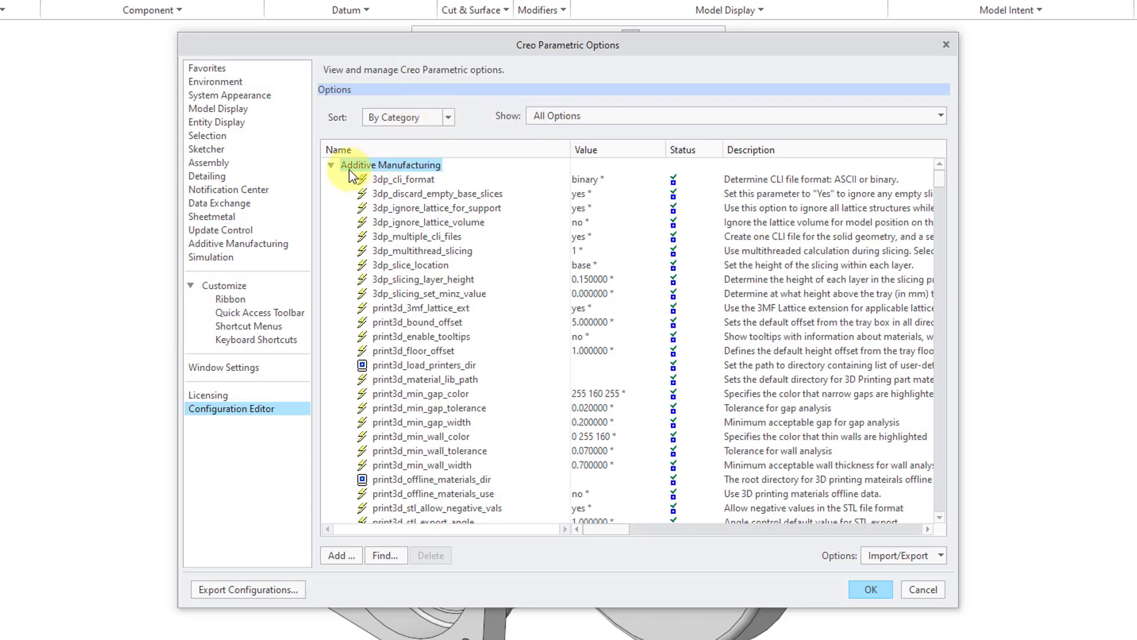
pyautogui.click(331, 165)
# Collapse Application Programming Interfaces through Printing & Plotting until Reference Control options are listed.
pyautogui.click(331, 178)
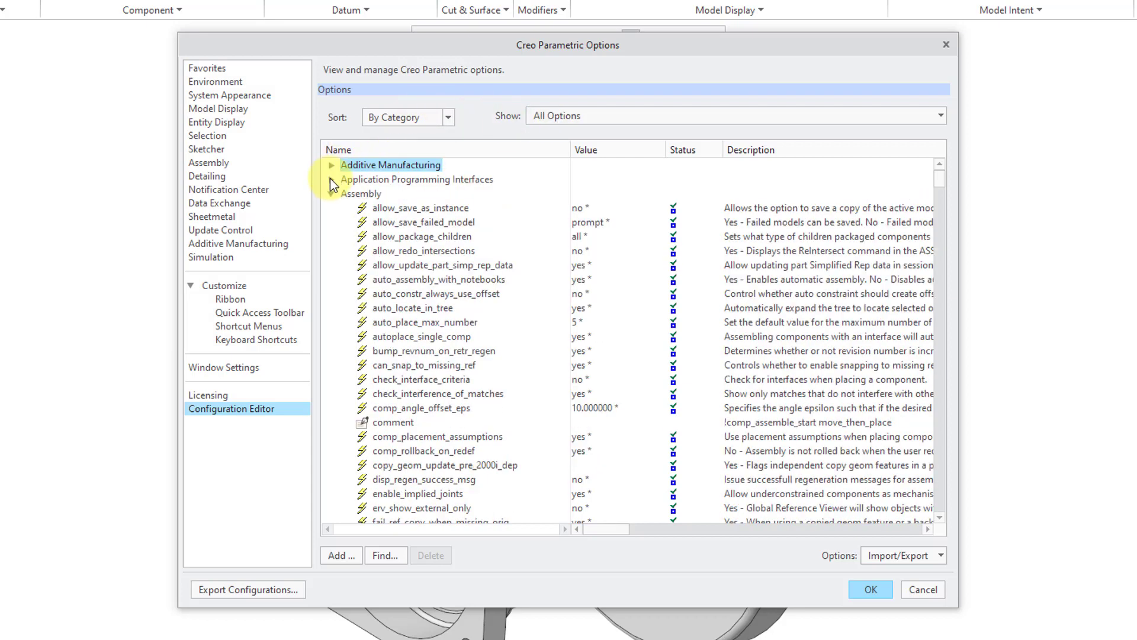
pyautogui.moveTo(938, 175); pyautogui.dragTo(920, 251)
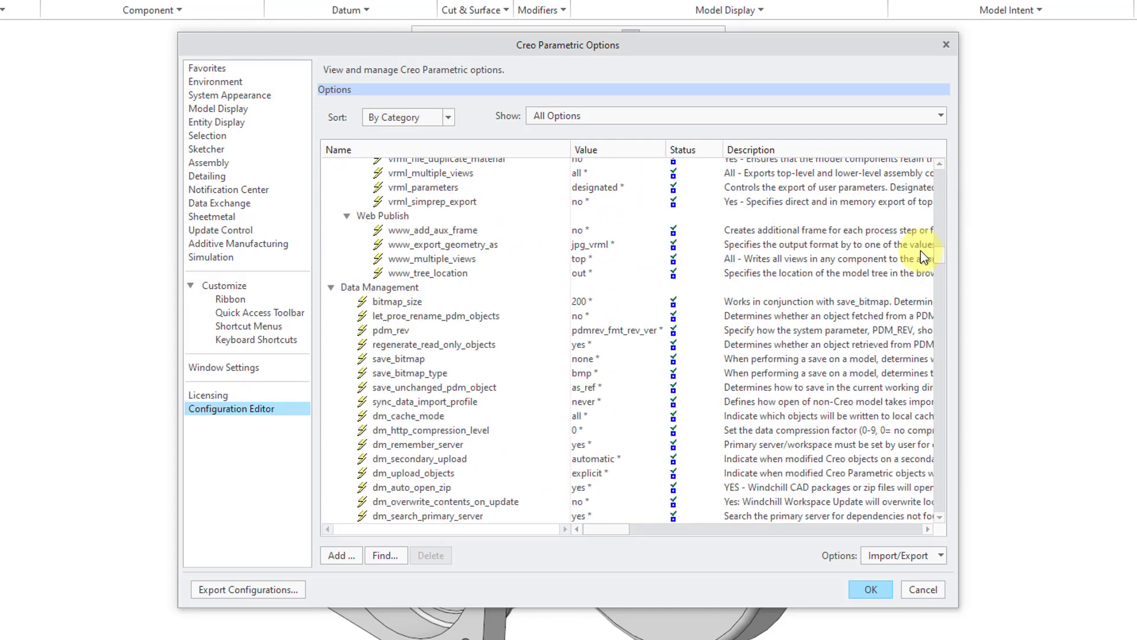
pyautogui.click(332, 287)
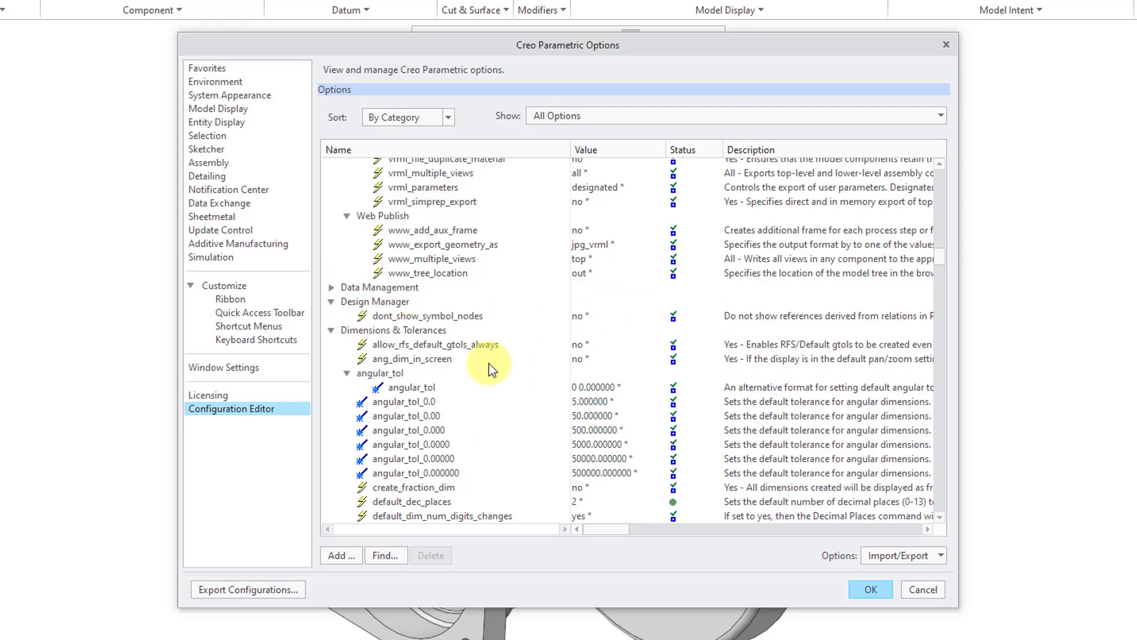
pyautogui.click(332, 330)
pyautogui.moveTo(942, 261); pyautogui.dragTo(921, 403)
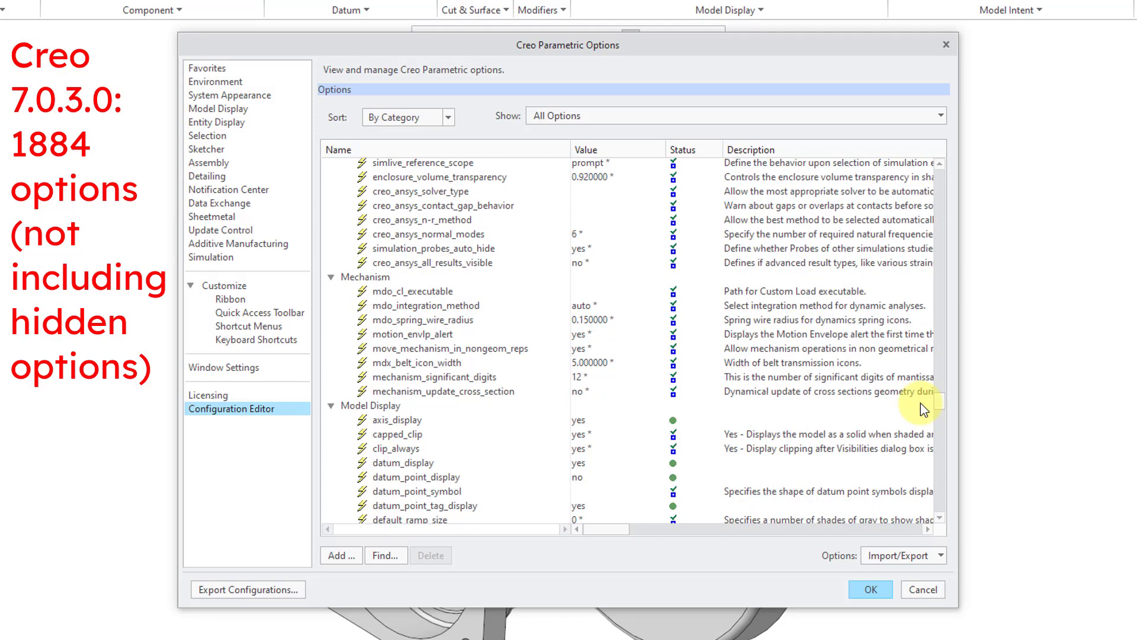
pyautogui.click(331, 407)
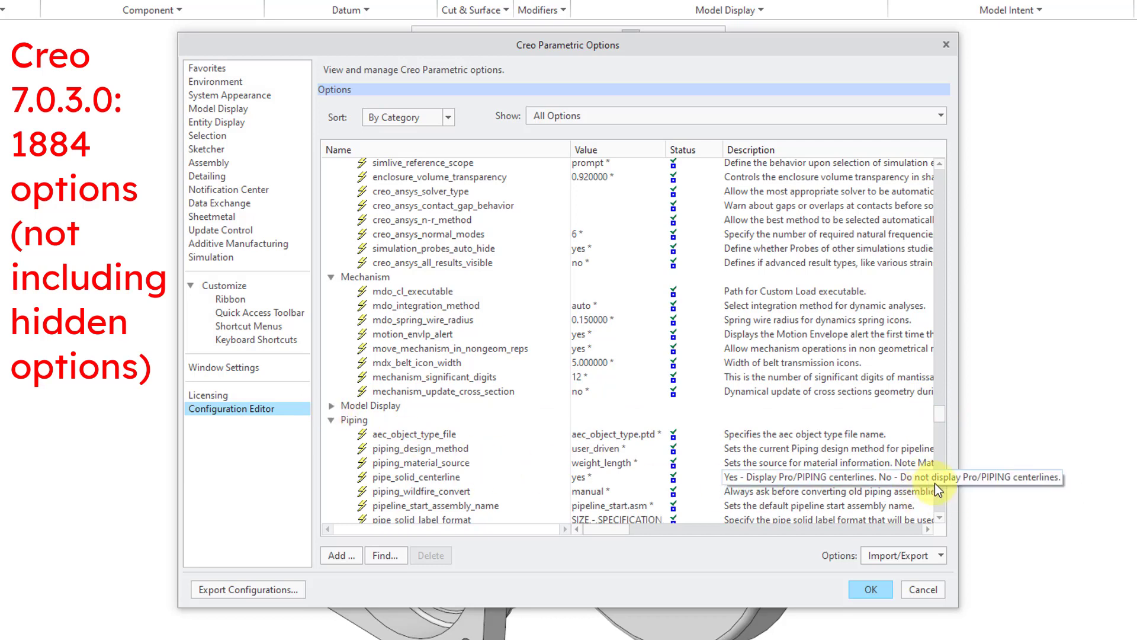
pyautogui.scroll(-8, 942, 489)
pyautogui.scroll(-8, 943, 489)
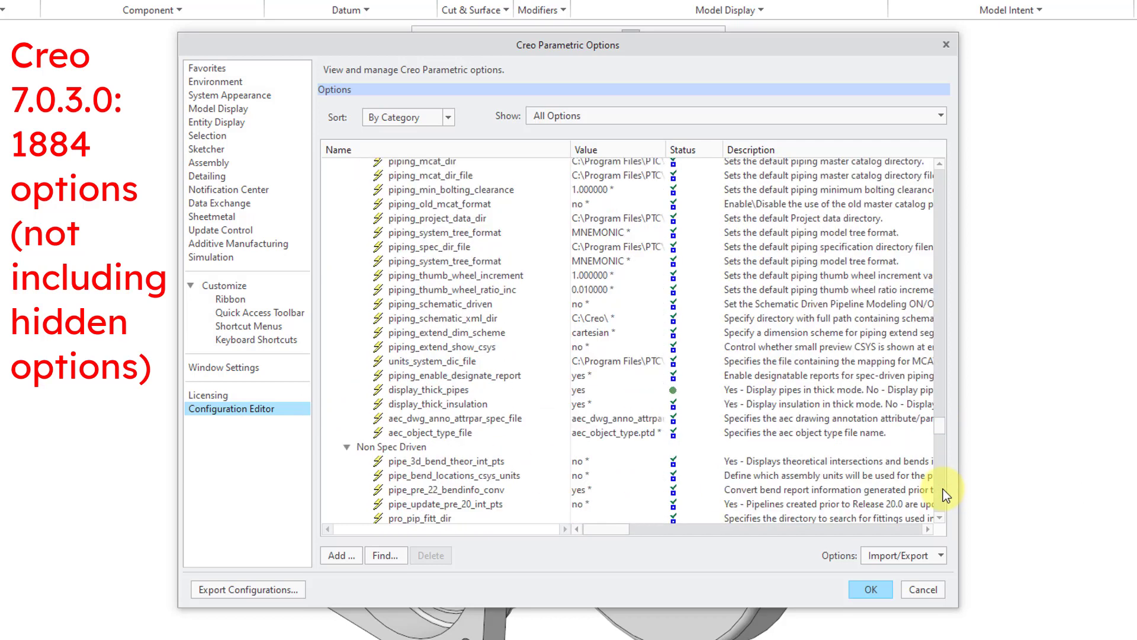
pyautogui.scroll(-10, 943, 490)
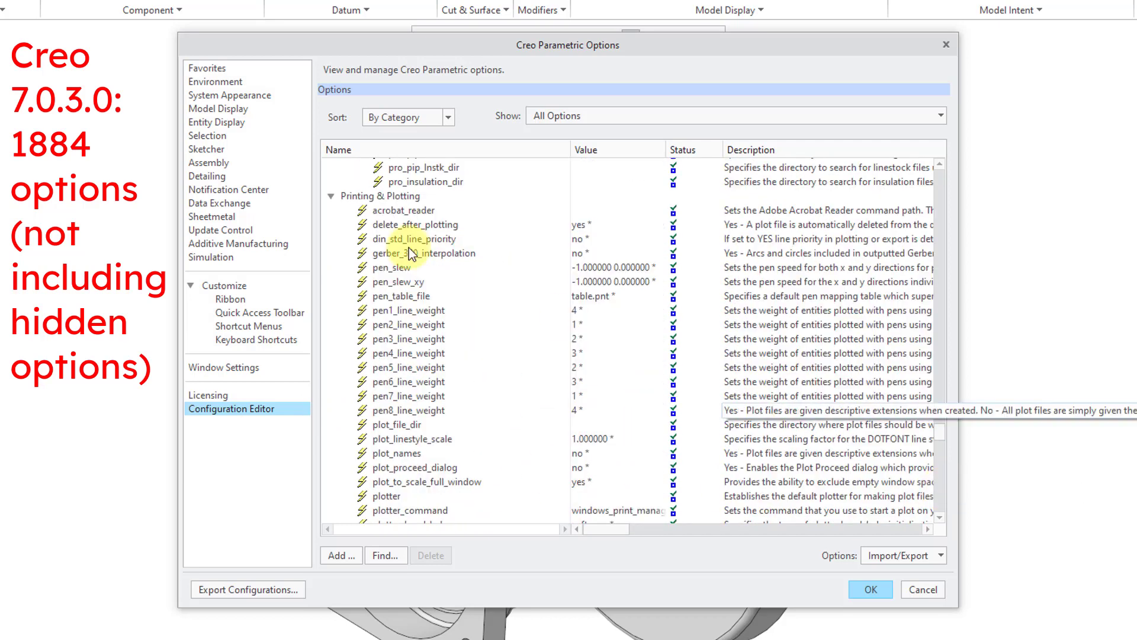
pyautogui.click(331, 197)
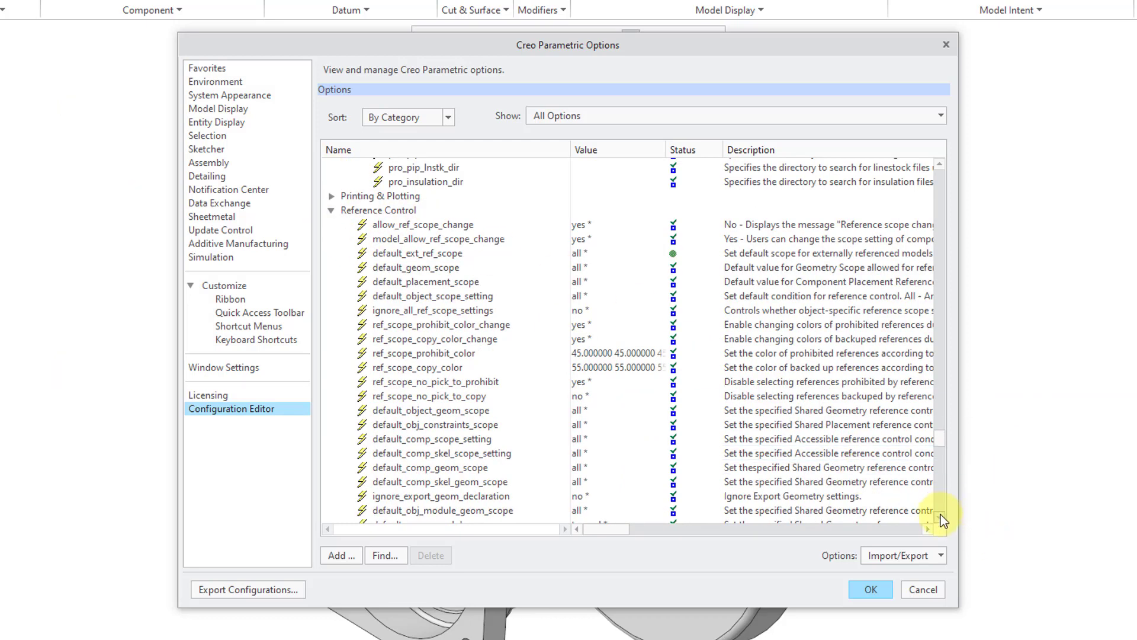
# Scroll down through the Reference Control configuration options.
pyautogui.scroll(-3, 942, 515)
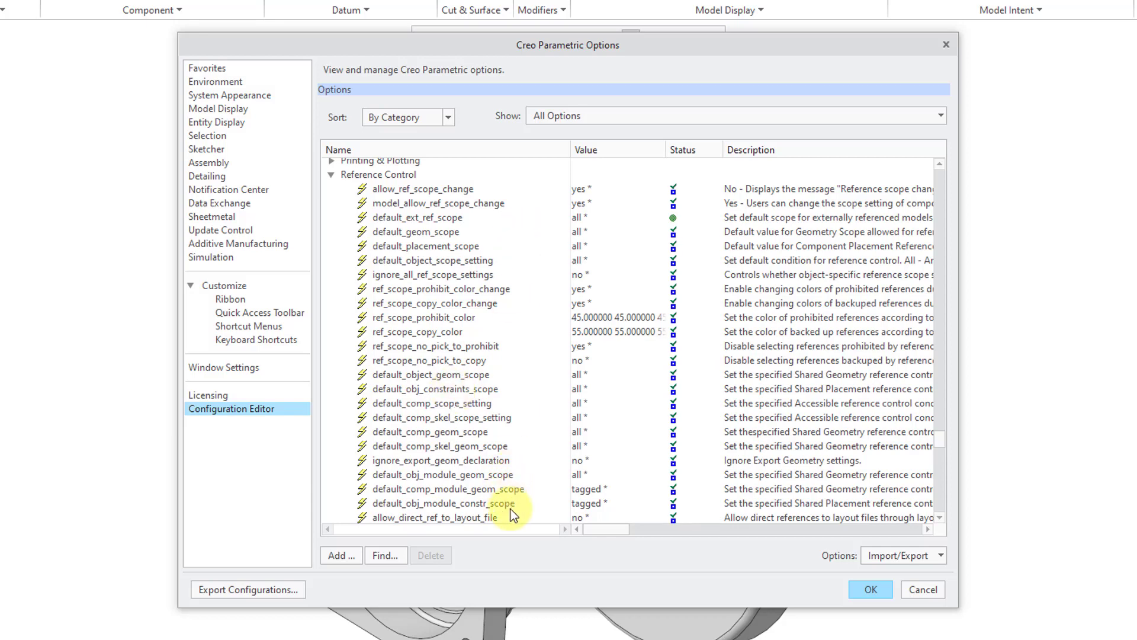
pyautogui.click(939, 517)
pyautogui.click(939, 518)
pyautogui.click(939, 518)
pyautogui.click(939, 518)
pyautogui.click(940, 517)
pyautogui.click(939, 518)
pyautogui.click(940, 518)
pyautogui.click(940, 519)
pyautogui.click(940, 518)
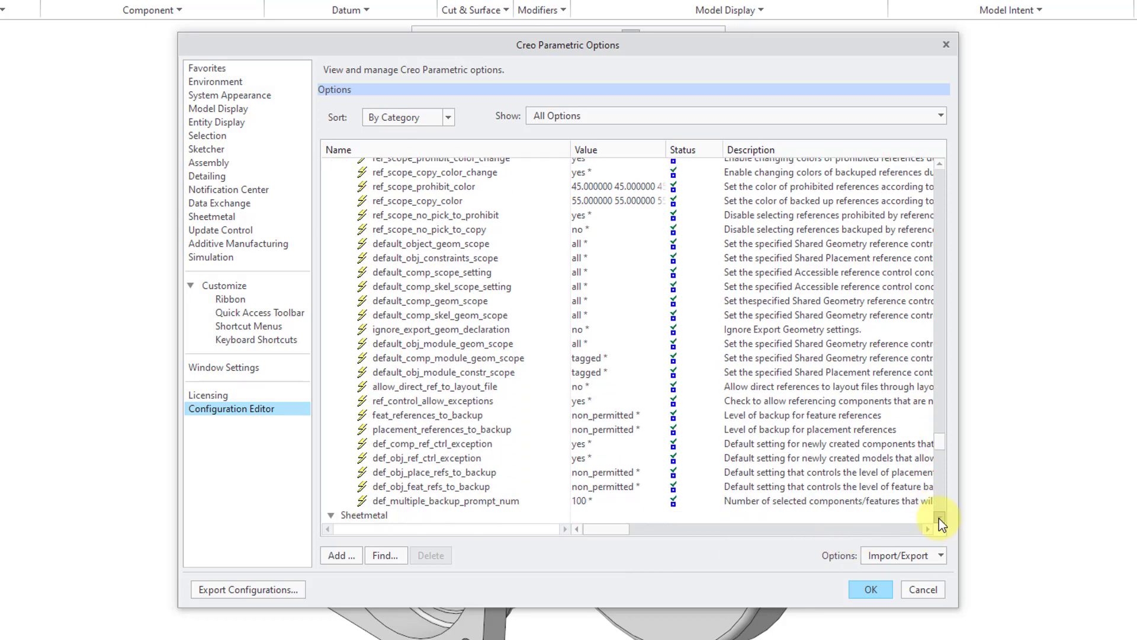
# Scroll back up the list and cancel the Options dialog without applying changes.
pyautogui.click(942, 163)
pyautogui.click(941, 164)
pyautogui.click(941, 163)
pyautogui.click(941, 163)
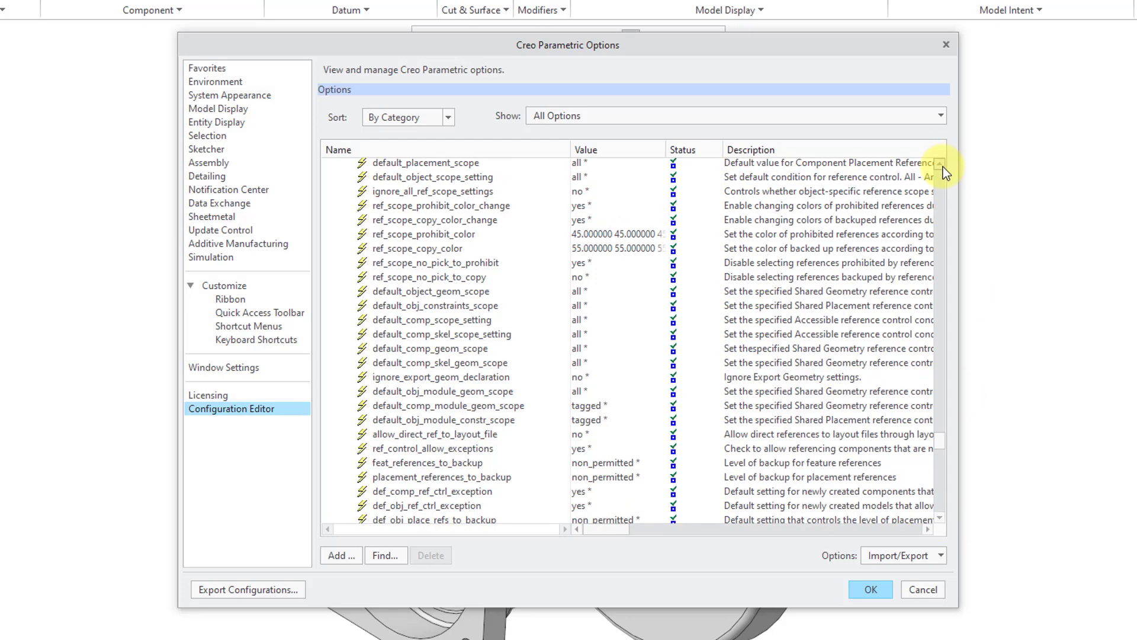
pyautogui.click(942, 164)
pyautogui.click(940, 165)
pyautogui.click(941, 163)
pyautogui.click(941, 163)
pyautogui.click(942, 163)
pyautogui.click(942, 164)
pyautogui.click(942, 164)
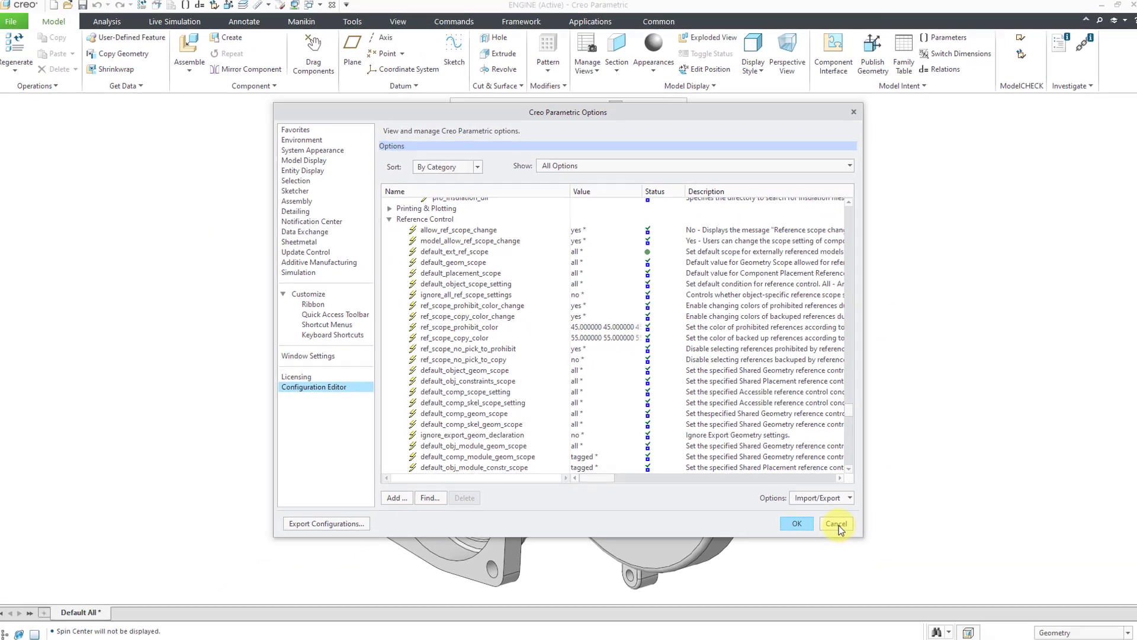
pyautogui.click(923, 589)
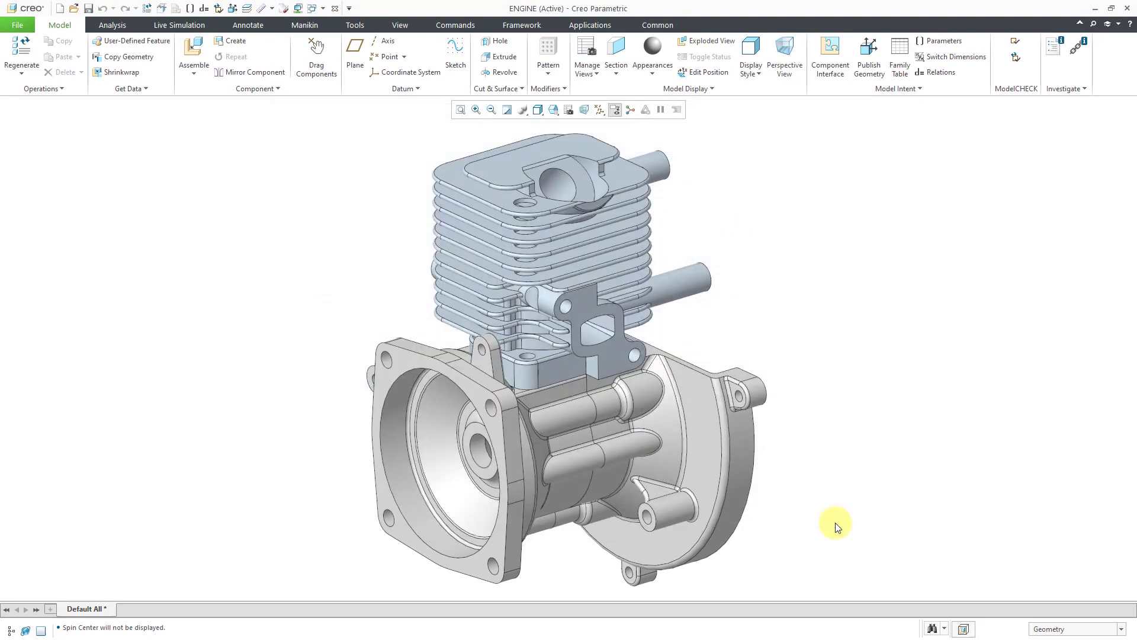
pyautogui.click(17, 25)
# Reopen Creo Parametric Options on the Assembly page, showing external components permitted as All components.
pyautogui.click(36, 289)
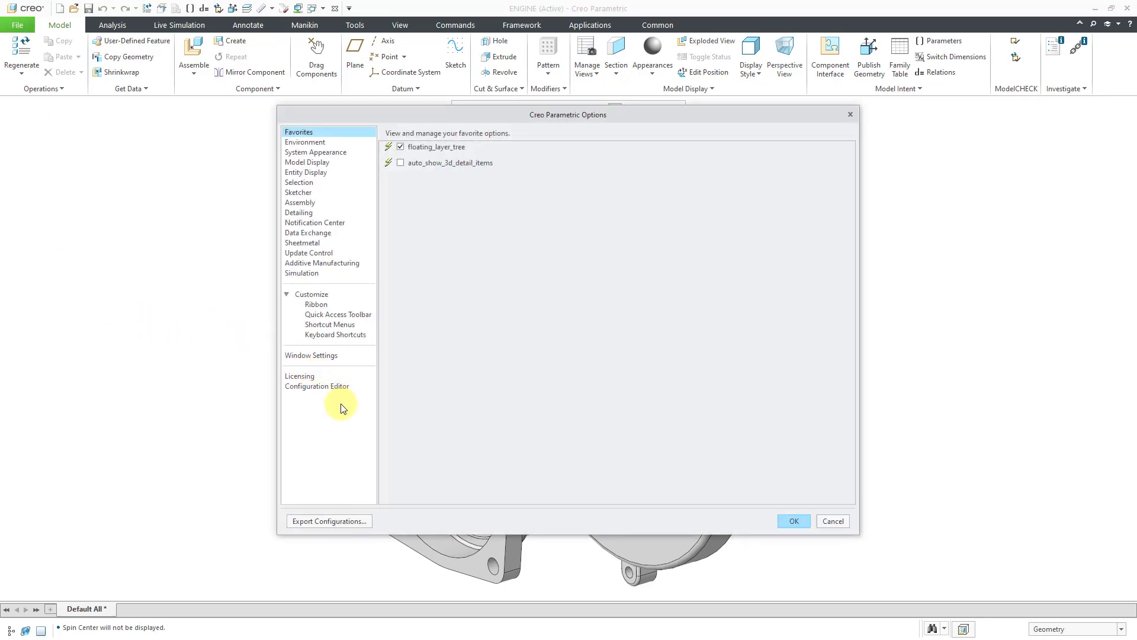
pyautogui.click(312, 207)
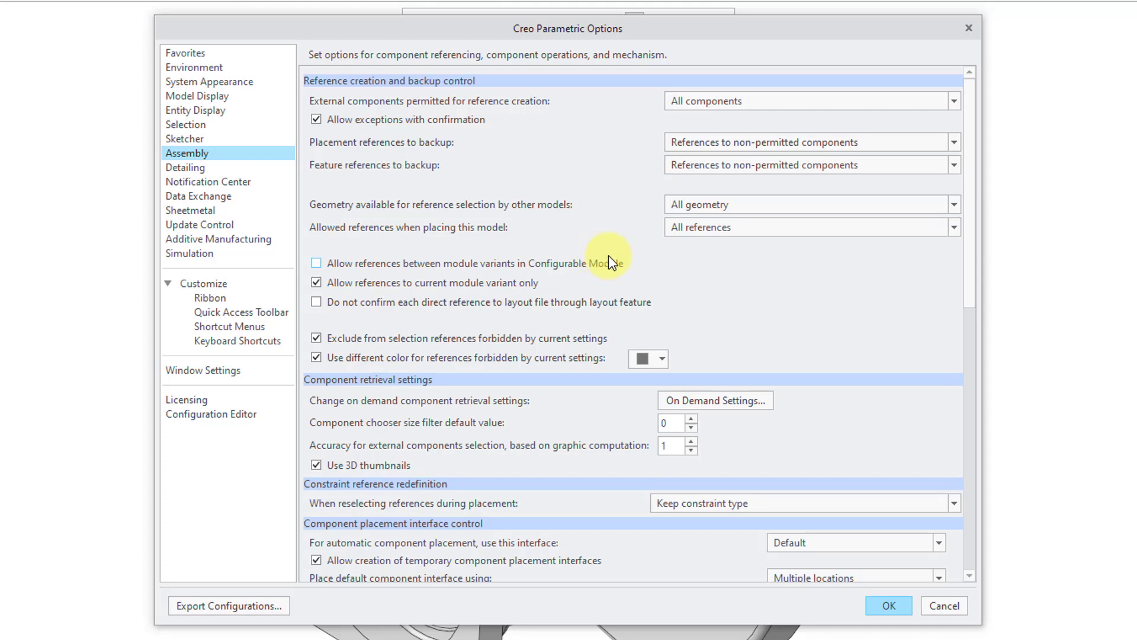
# Review the External components permitted choices, leaving it at All components.
pyautogui.moveTo(608, 261)
pyautogui.click(781, 97)
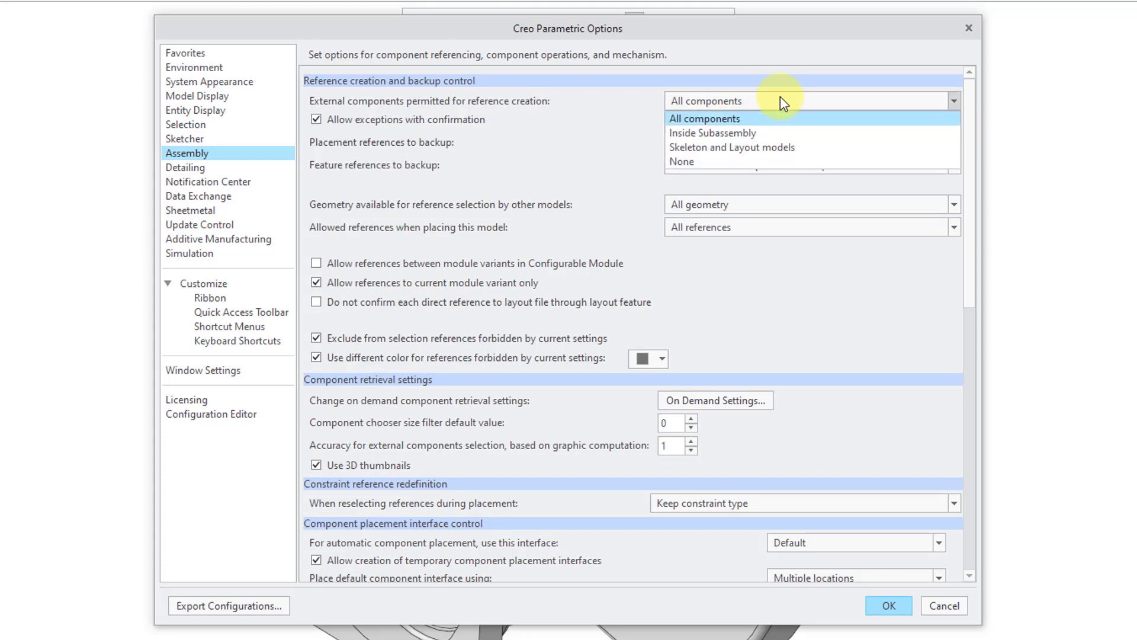
pyautogui.moveTo(781, 133)
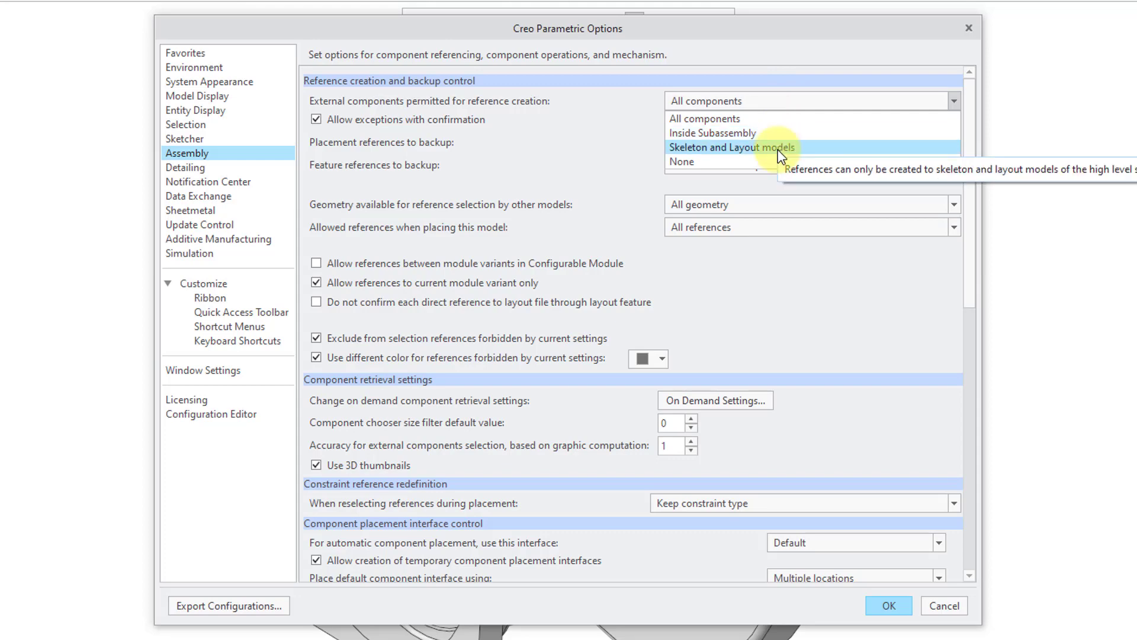
pyautogui.moveTo(762, 166)
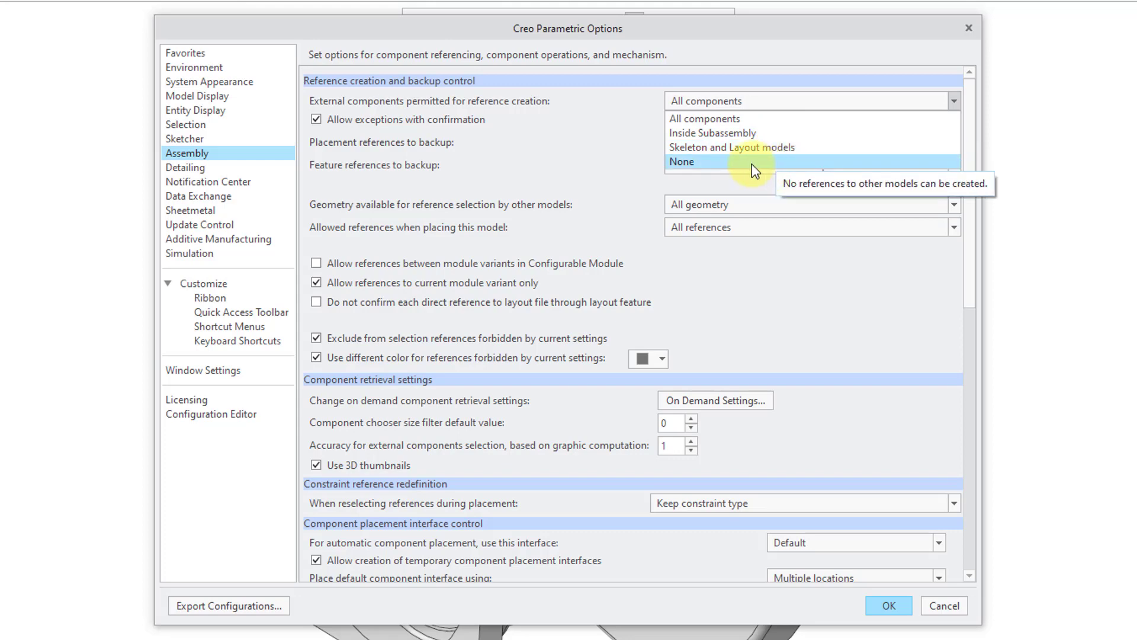
pyautogui.click(624, 98)
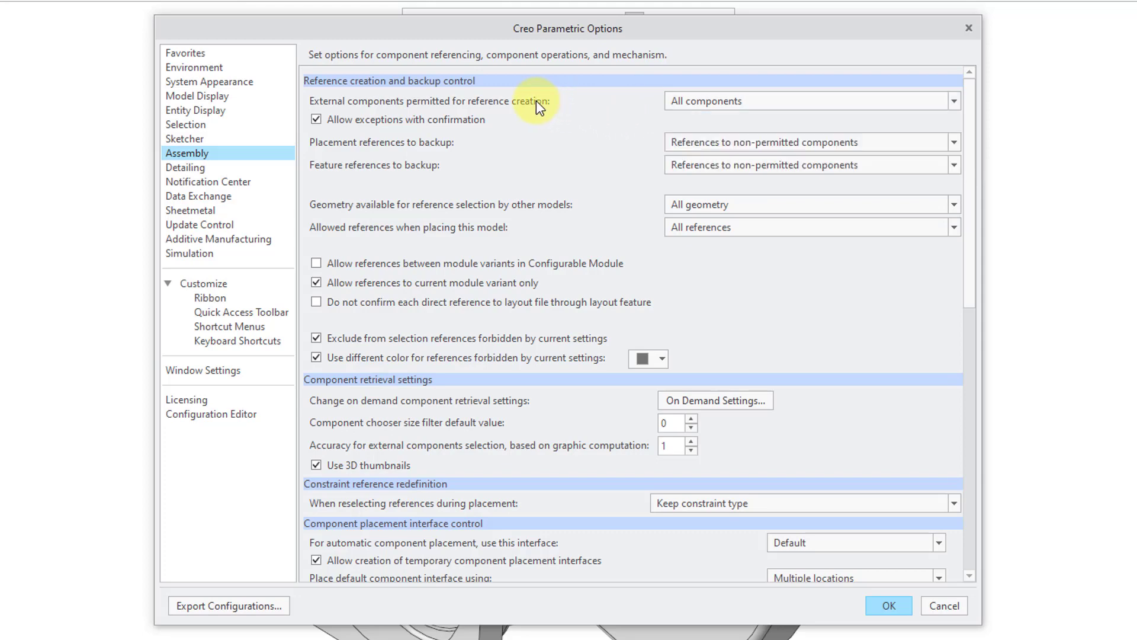
# Cancel the Options dialog without changing any reference settings.
pyautogui.moveTo(536, 101)
pyautogui.moveTo(448, 122)
pyautogui.moveTo(434, 145)
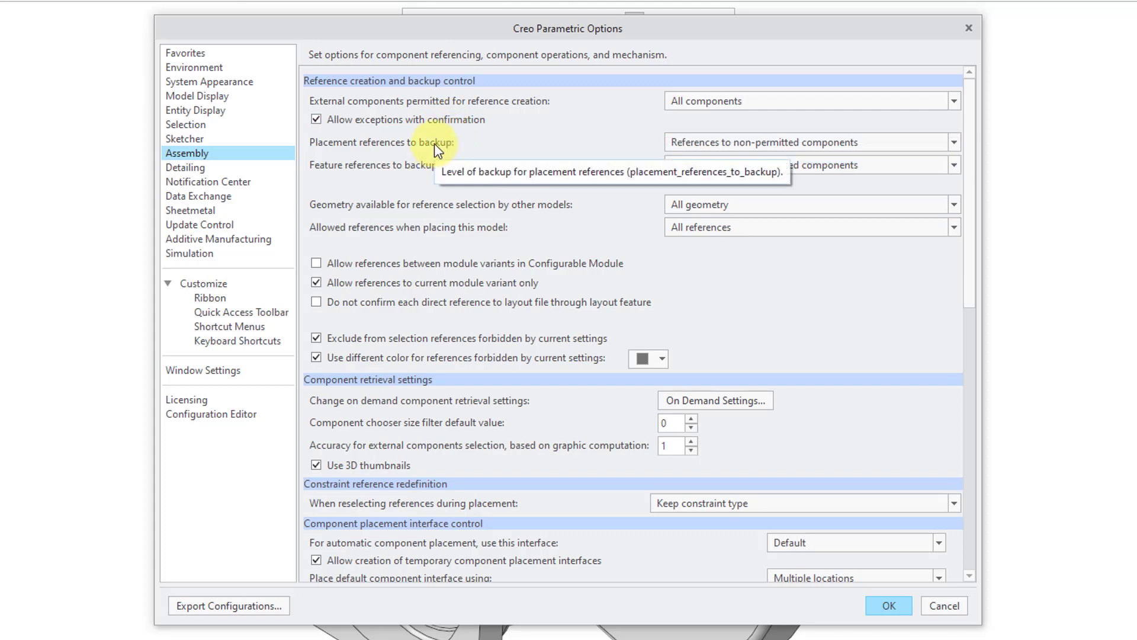
pyautogui.moveTo(415, 163)
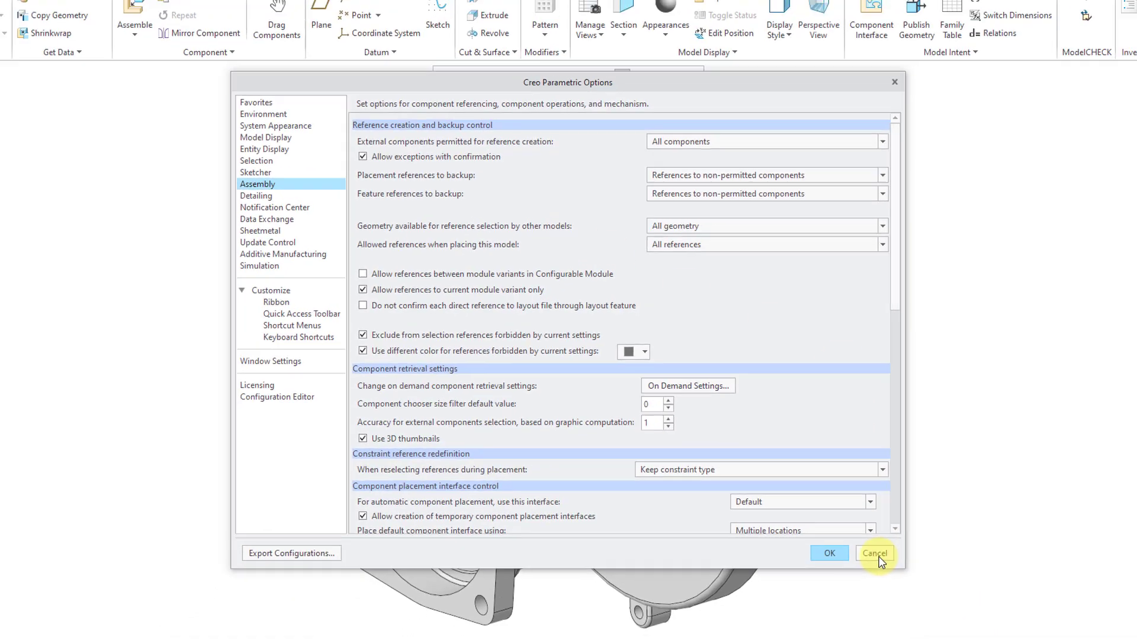
pyautogui.click(875, 553)
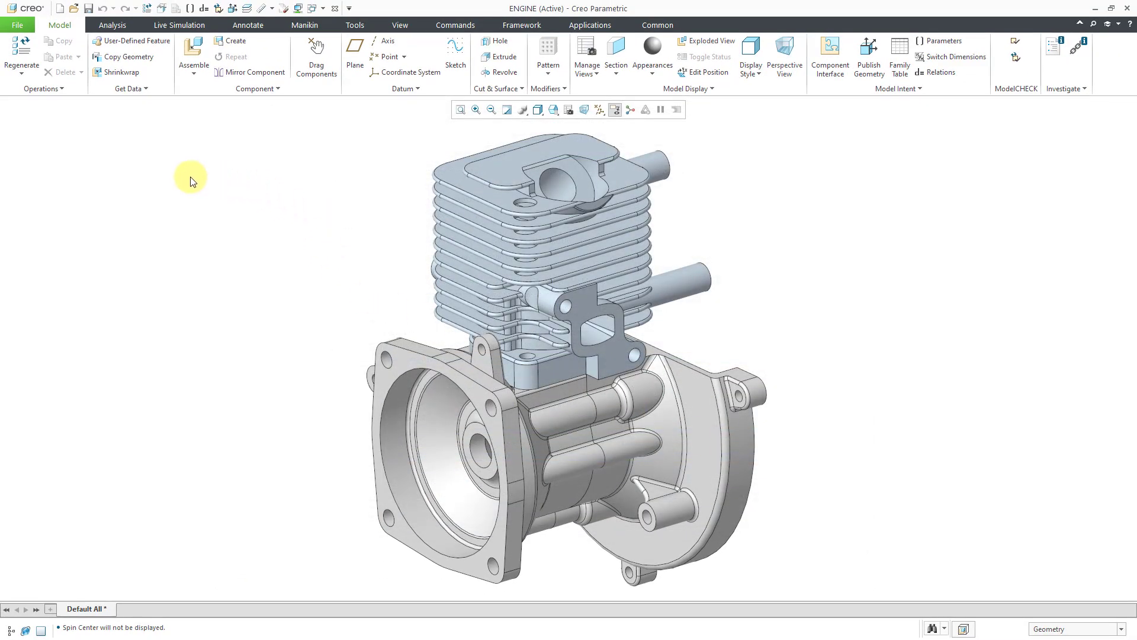
# Open ENGINE's Model Properties, showing MM_KG_SEC units and default Reference and Backup settings.
pyautogui.click(23, 27)
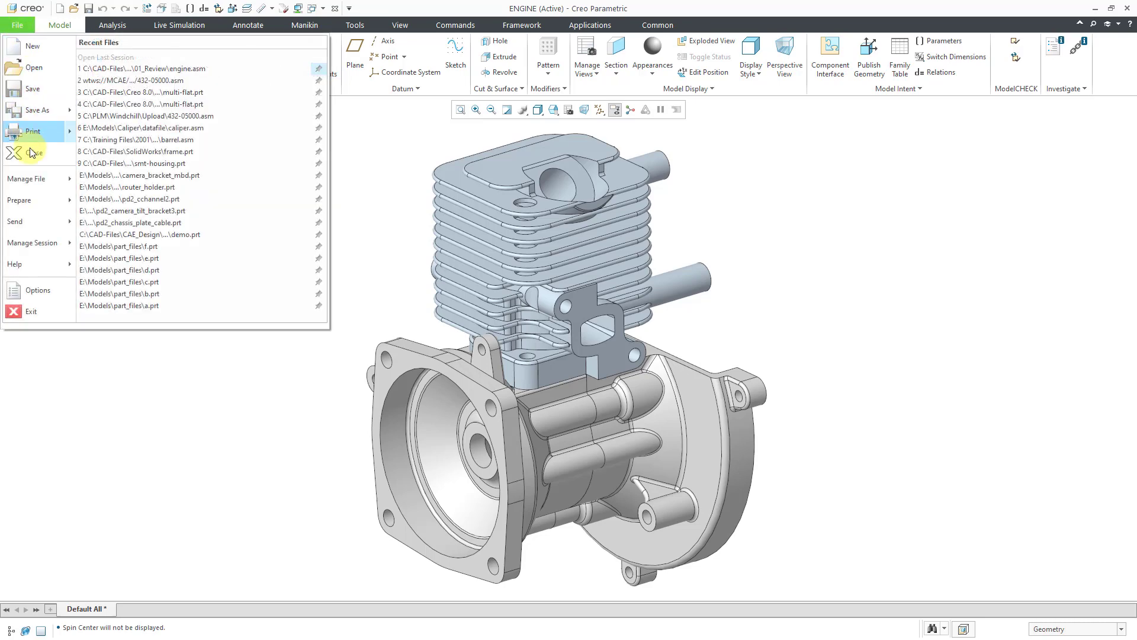
pyautogui.moveTo(46, 204)
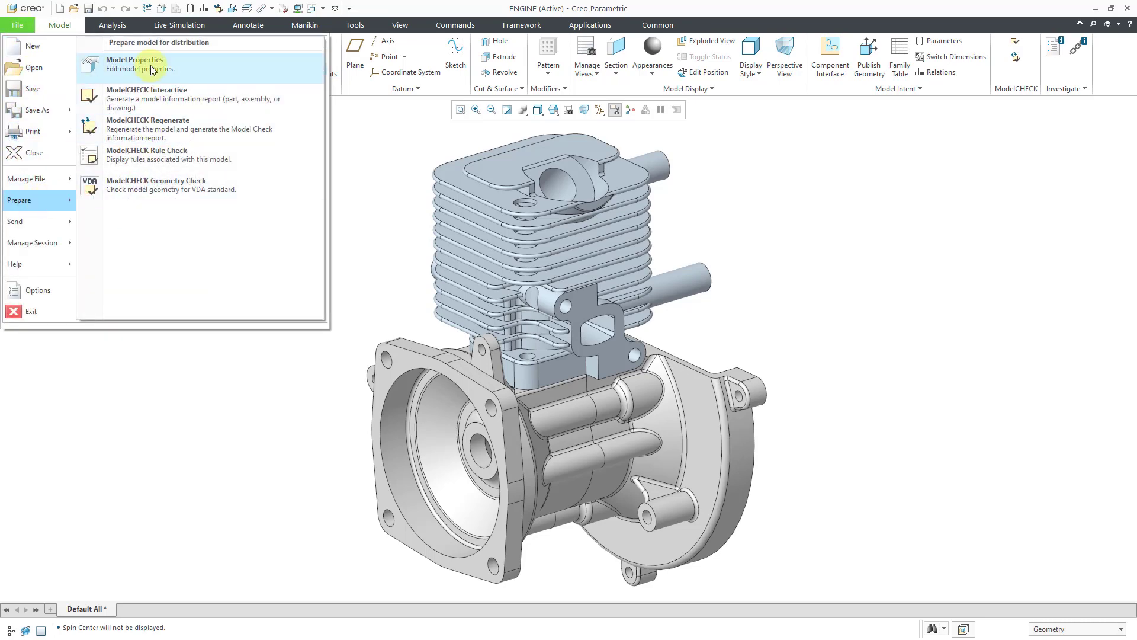
pyautogui.click(380, 180)
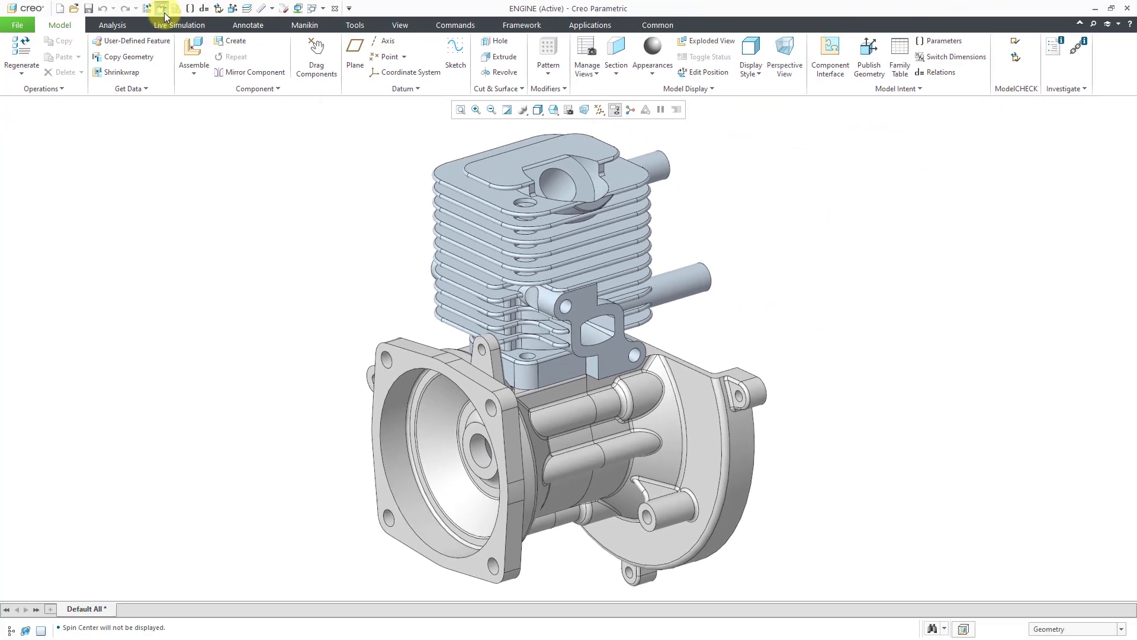
pyautogui.click(274, 26)
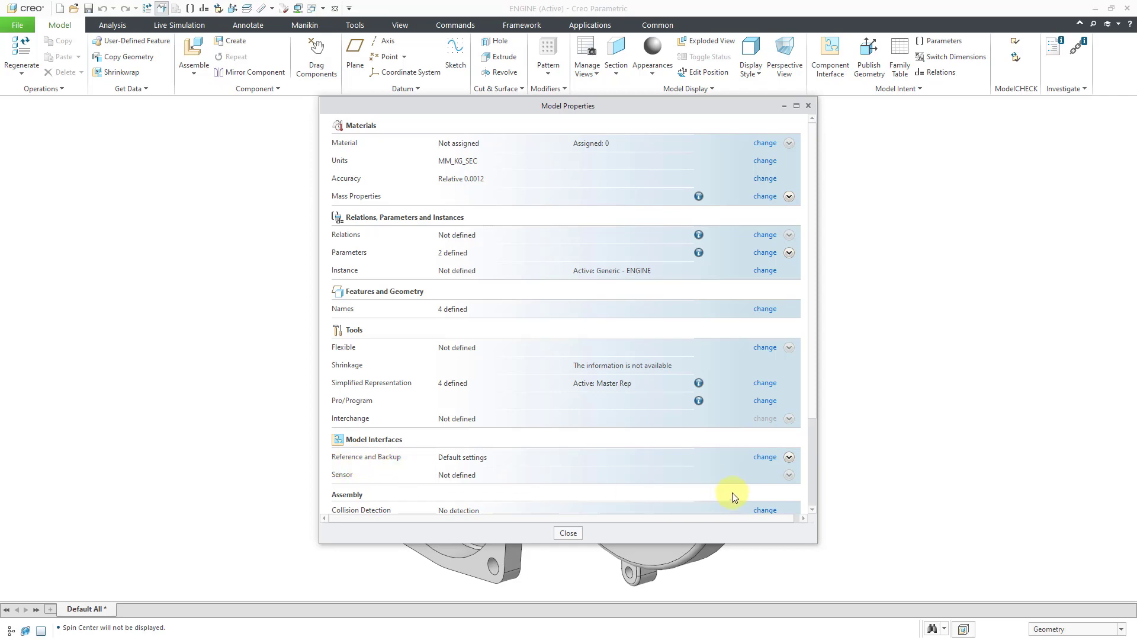
# In Reference Creation Control for ENGINE.ASM, permit external references only to Skeleton and Layout models.
pyautogui.click(766, 458)
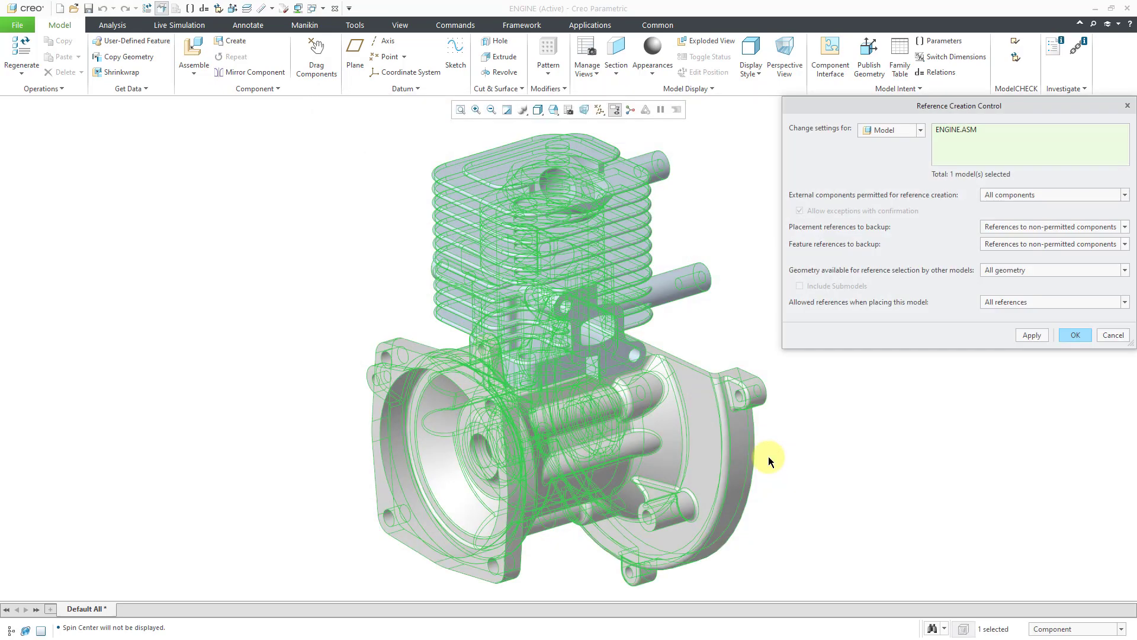
pyautogui.moveTo(1004, 107); pyautogui.dragTo(612, 216)
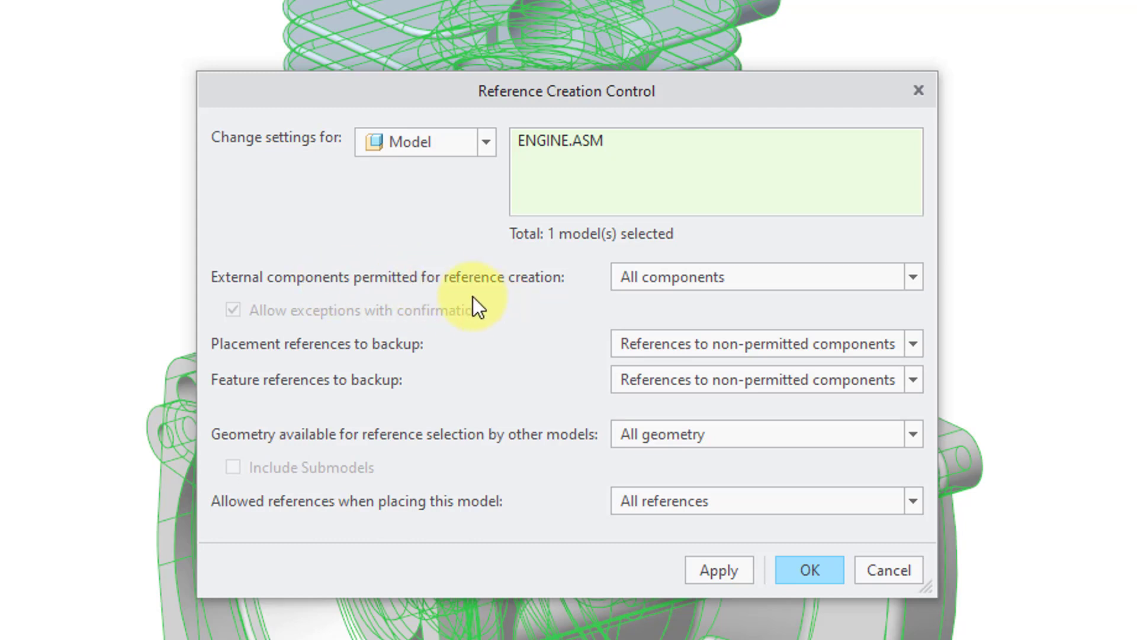
pyautogui.click(715, 274)
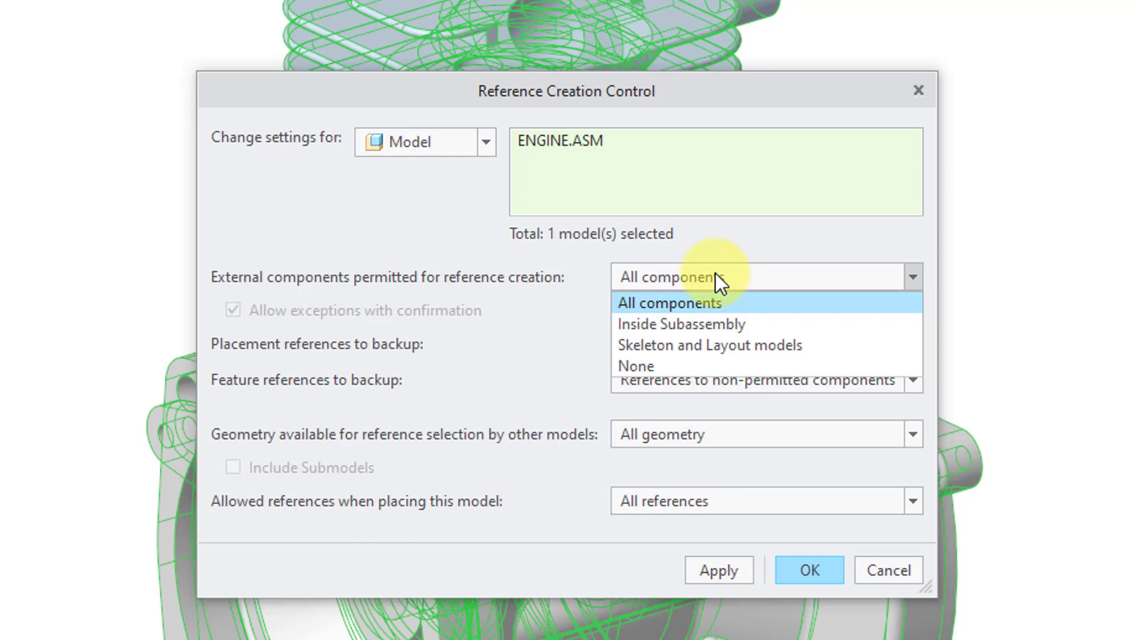
pyautogui.click(564, 258)
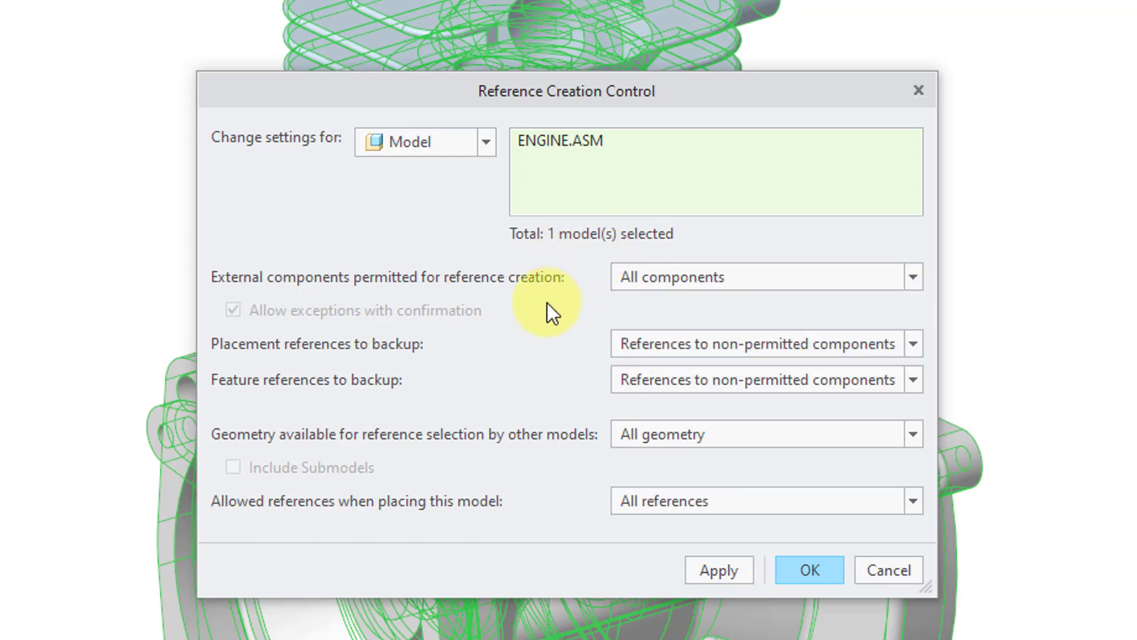
pyautogui.click(652, 276)
pyautogui.click(656, 342)
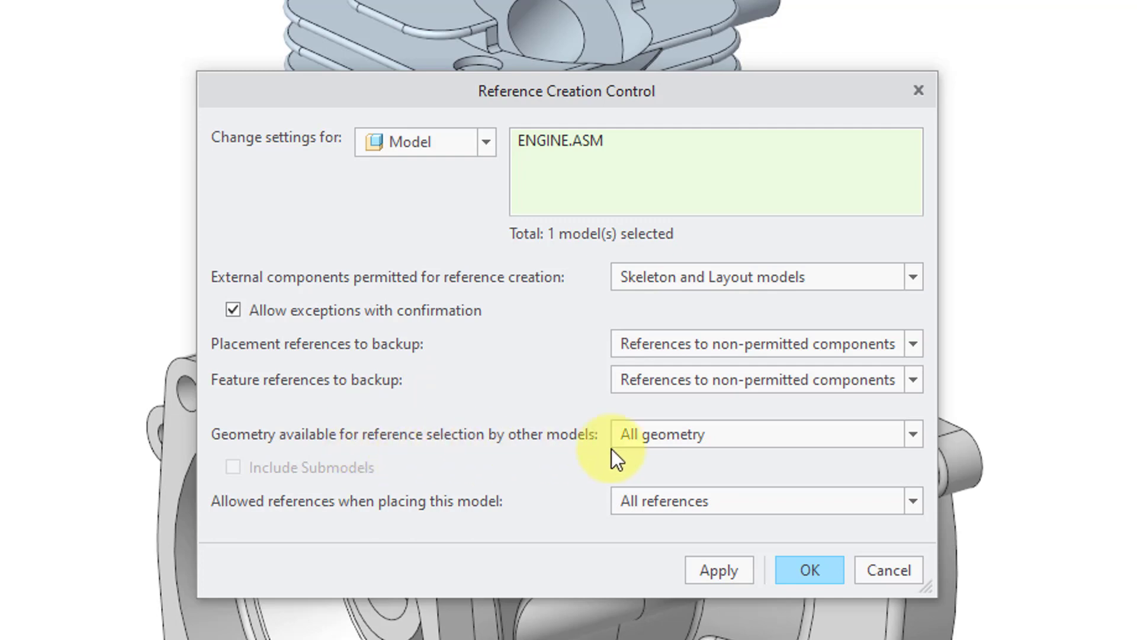
pyautogui.click(743, 437)
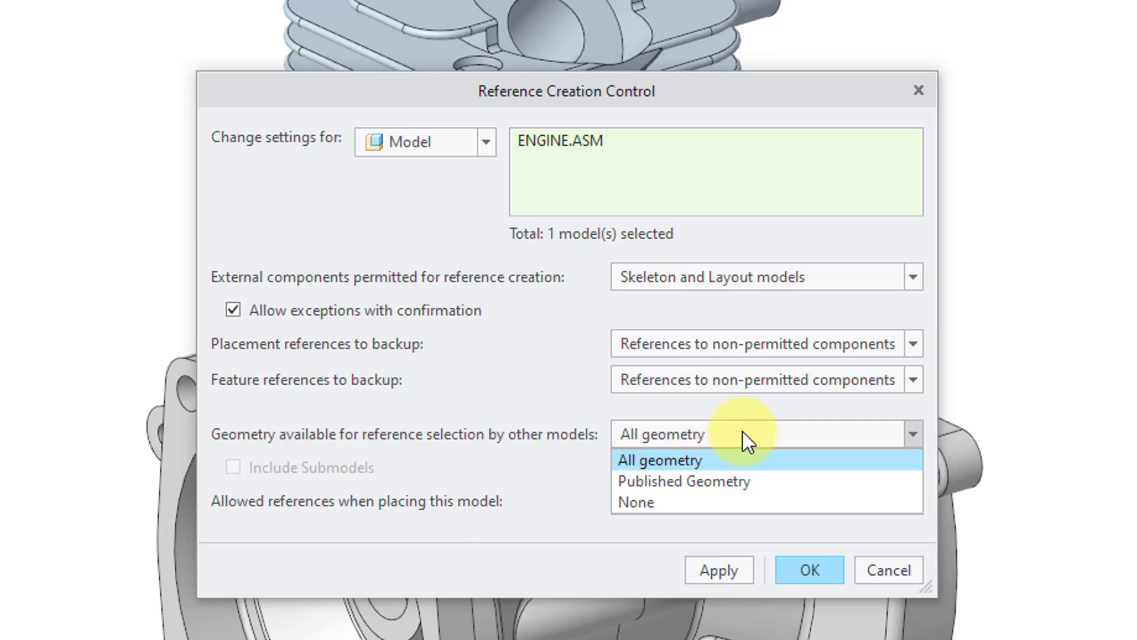
pyautogui.click(557, 416)
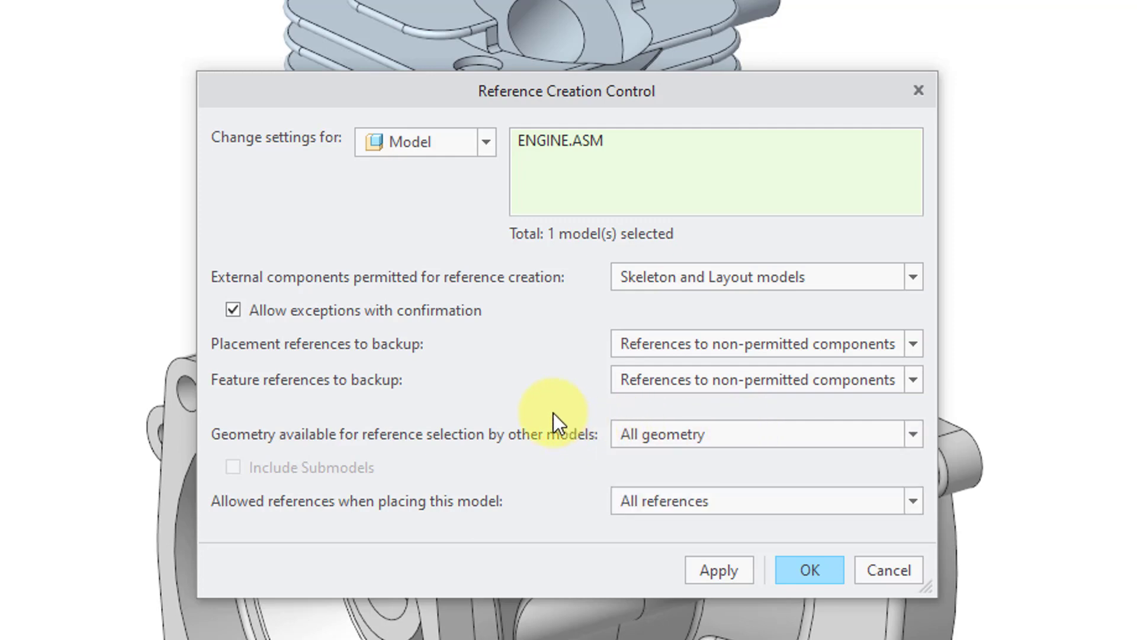